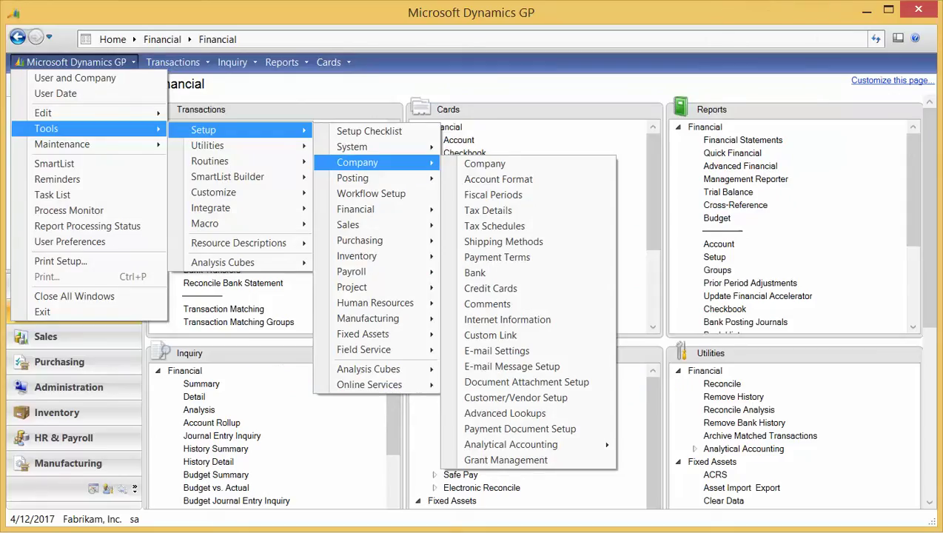
- Review Grant Management Setup and the details of its default GRANT transaction dimension
{"action": "left_click", "coordinate": [574, 463]}
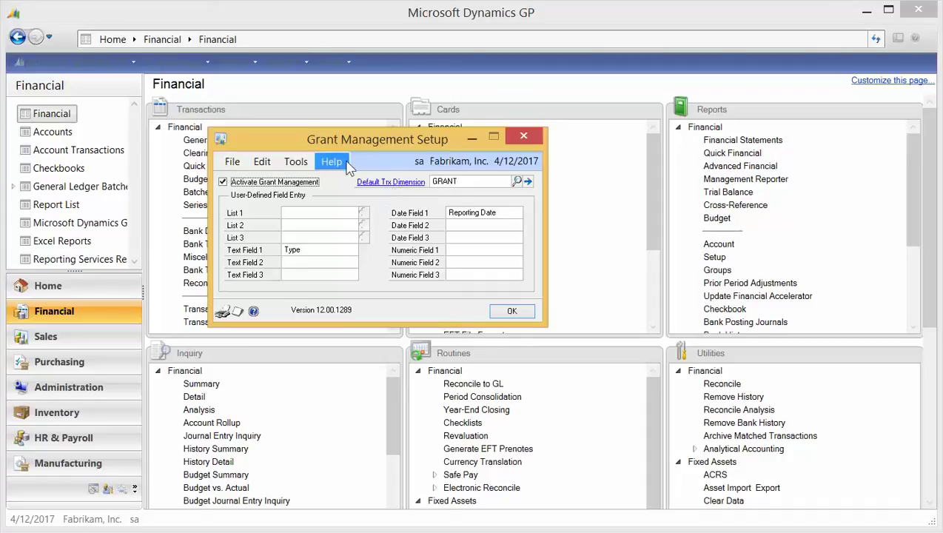
{"action": "left_click", "coordinate": [410, 185]}
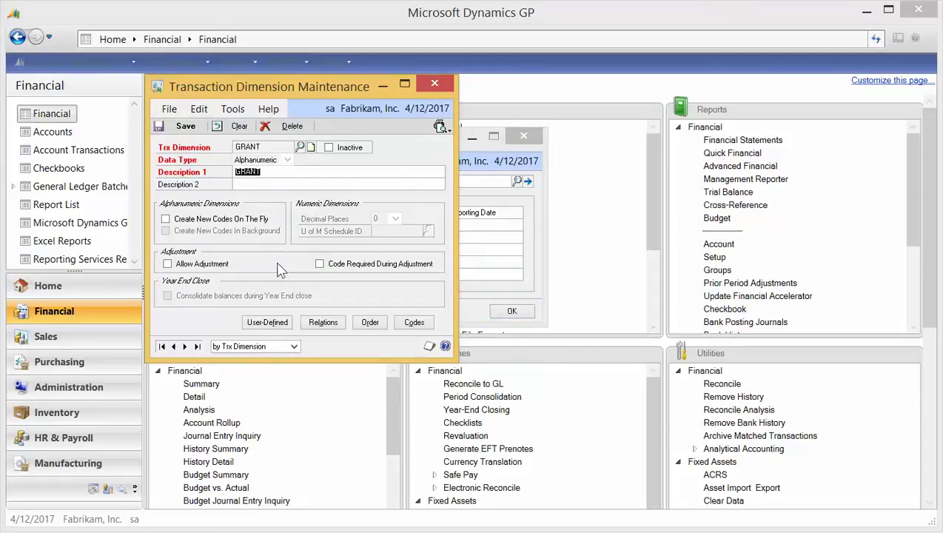
{"action": "left_click", "coordinate": [435, 88]}
- Open the Grant Maintenance card and load grant AA_FUND_GRANT, active and private, 4/1/2017–6/1/2017
{"action": "left_click", "coordinate": [518, 139]}
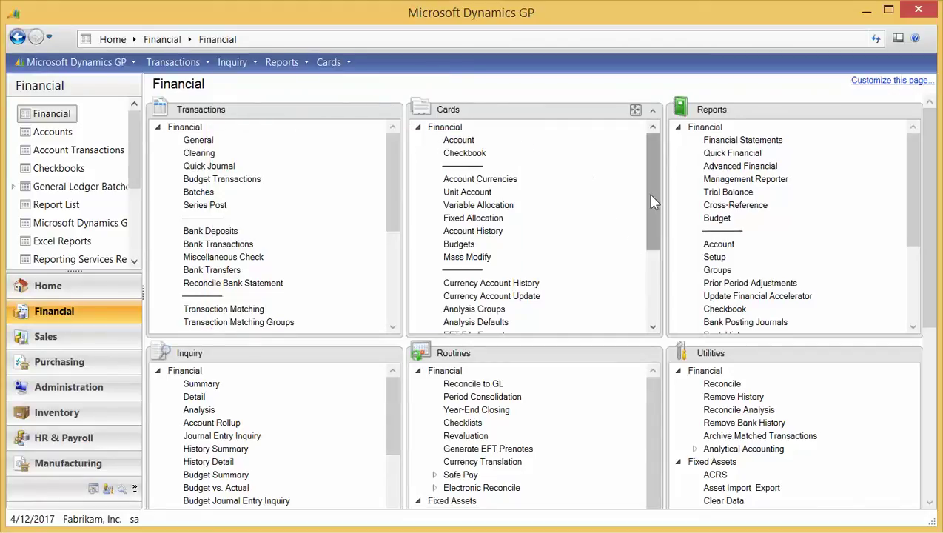
{"action": "left_click_drag", "start_coordinate": [646, 193], "coordinate": [649, 279]}
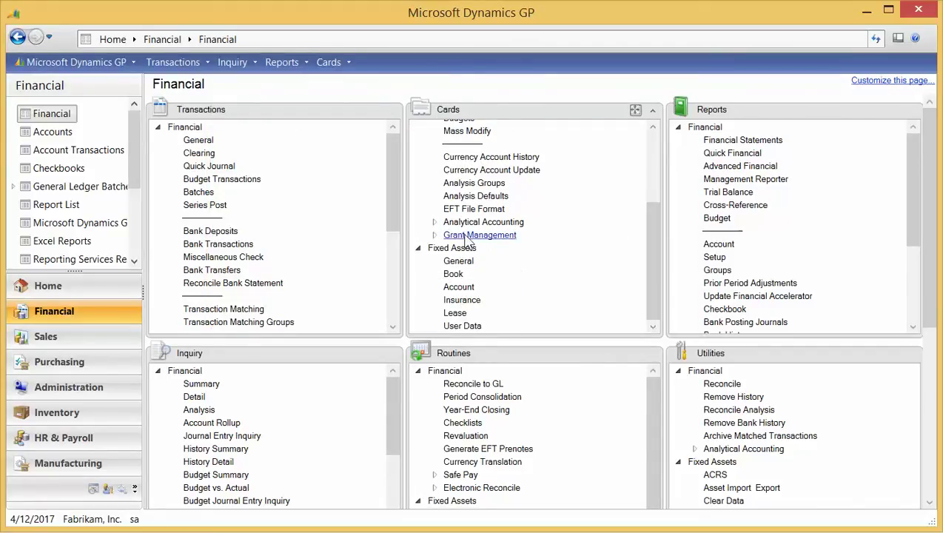
{"action": "left_click", "coordinate": [434, 236]}
{"action": "left_click", "coordinate": [494, 248]}
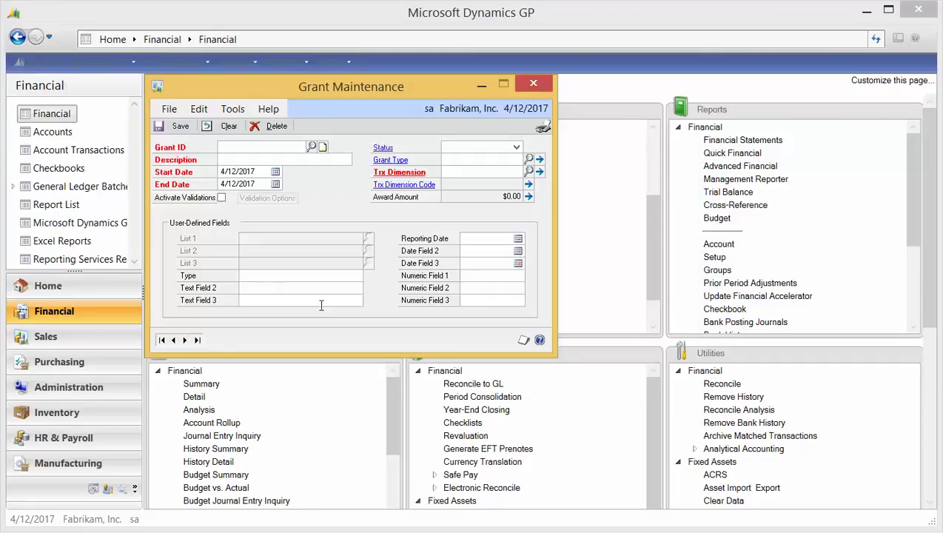
{"action": "left_click", "coordinate": [185, 340]}
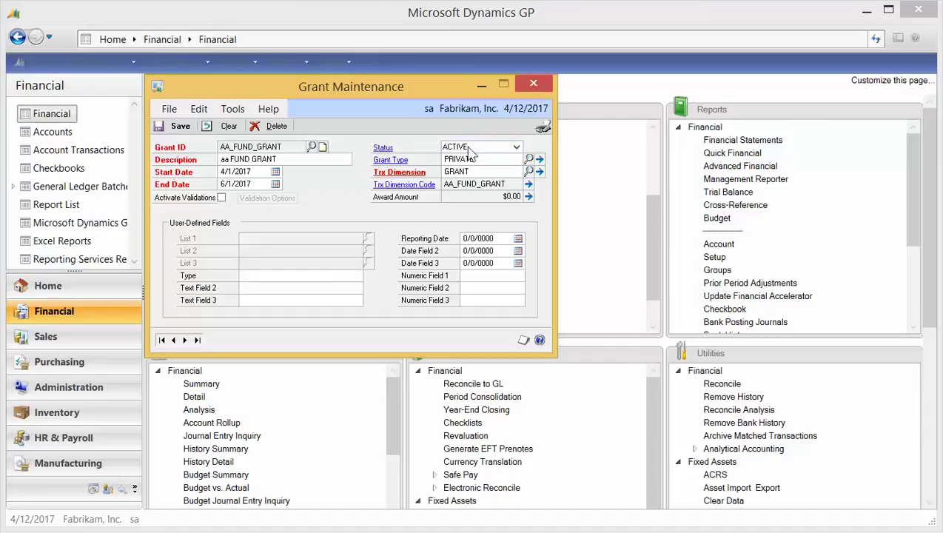
{"action": "left_click", "coordinate": [382, 149]}
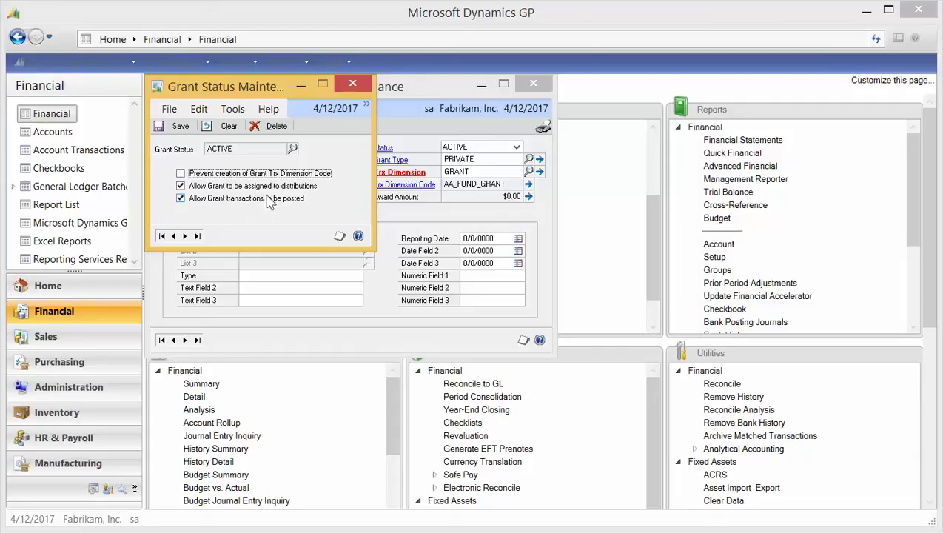
{"action": "left_click", "coordinate": [352, 84]}
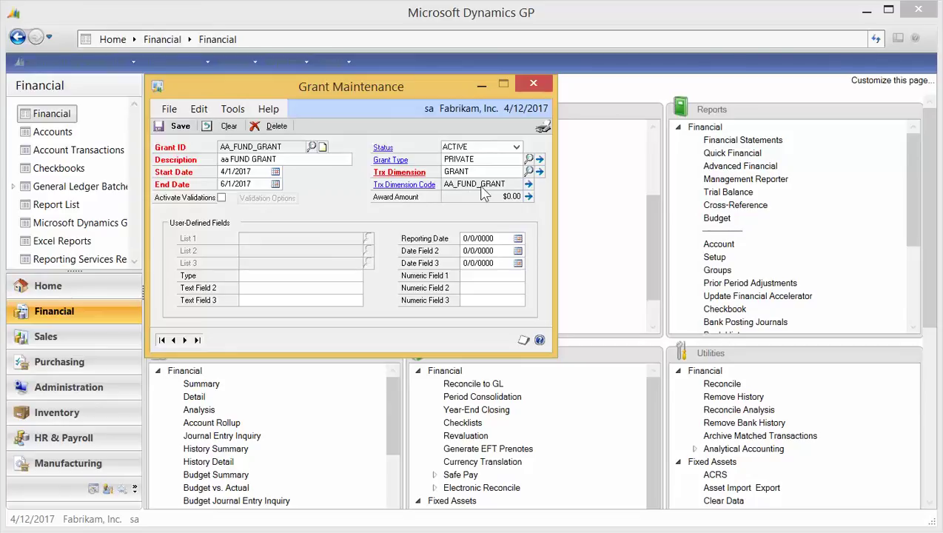
- Move to grant AI_2017_CHAL and review its Budget ID validation options
{"action": "left_click", "coordinate": [185, 341]}
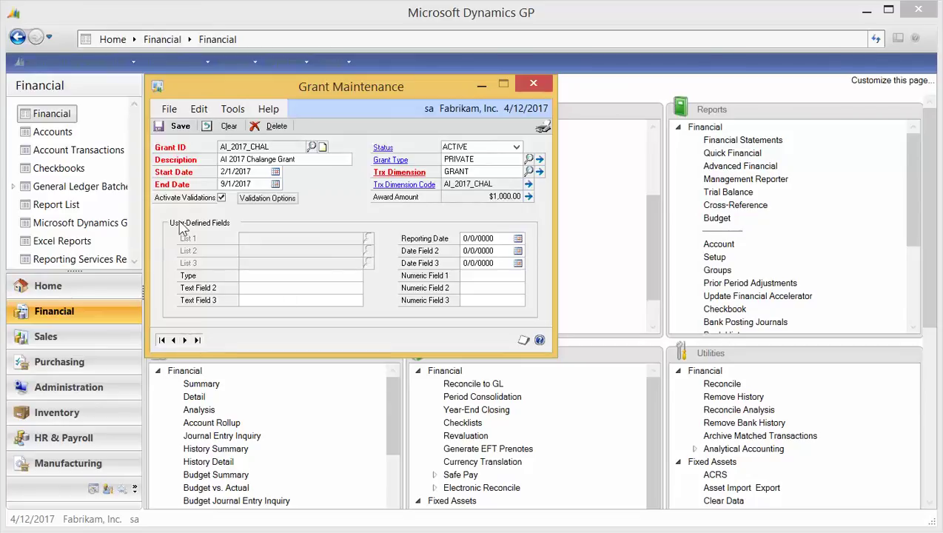
{"action": "left_click", "coordinate": [267, 199]}
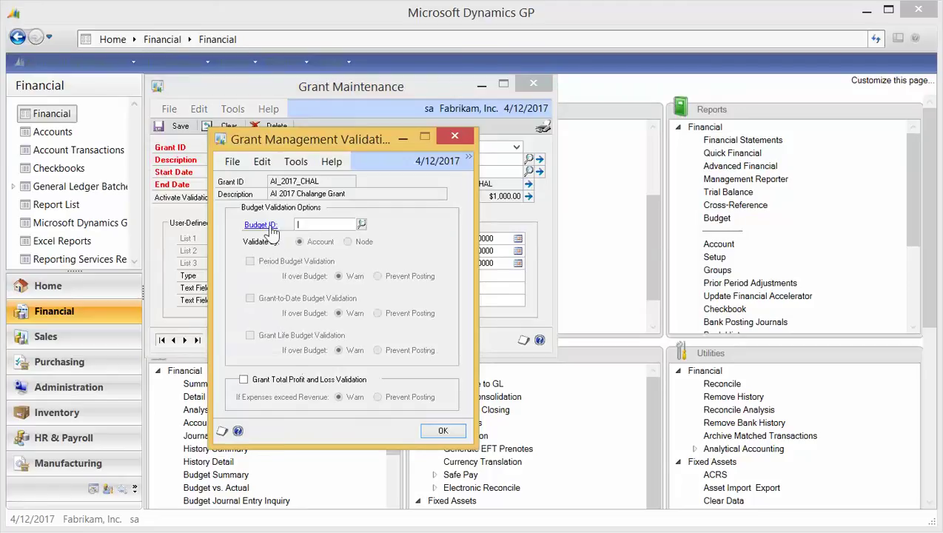
{"action": "left_click", "coordinate": [325, 224]}
- Close the validation options and Grant Maintenance, and expand the Analytical Accounting cards
{"action": "left_click", "coordinate": [448, 431]}
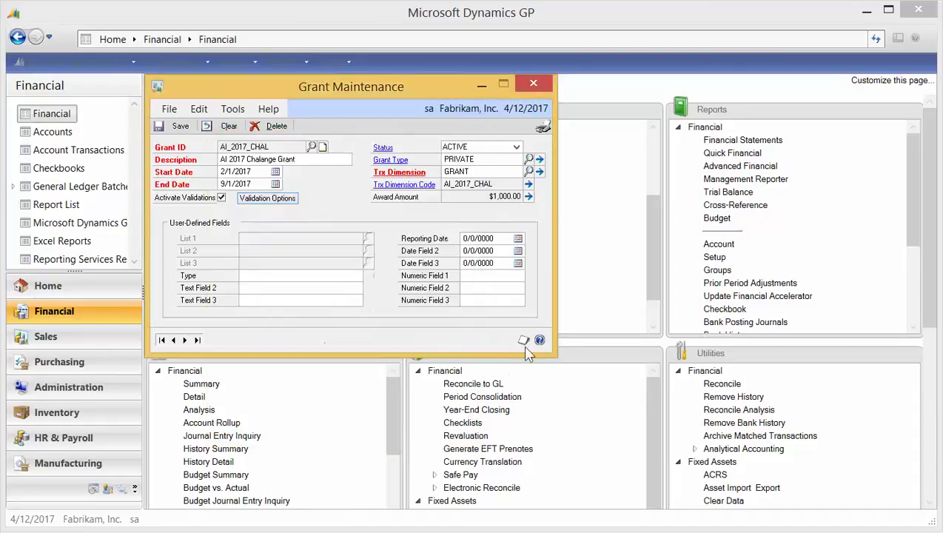
{"action": "left_click", "coordinate": [534, 84]}
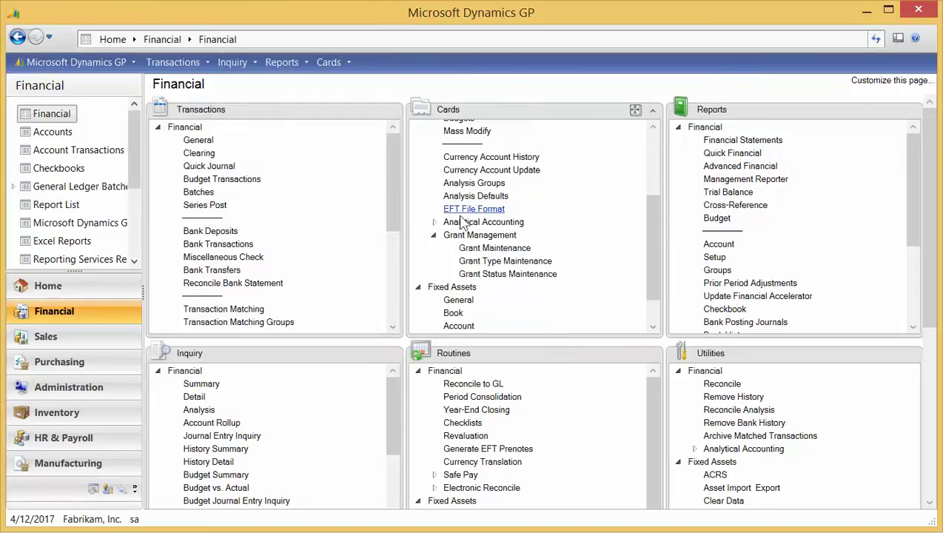
{"action": "left_click", "coordinate": [434, 222]}
{"action": "left_click_drag", "start_coordinate": [654, 224], "coordinate": [650, 261]}
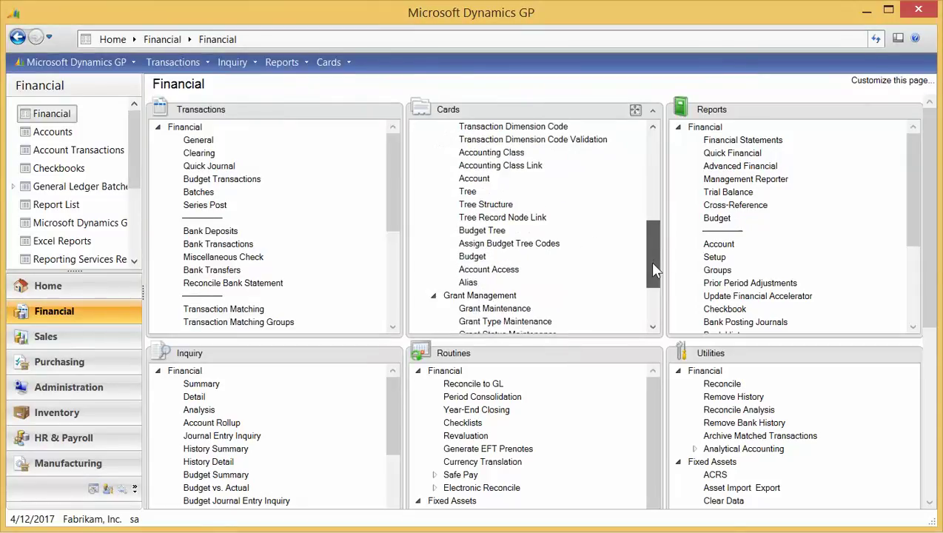
- Load analytical budget AI_2017 and step to account 000-6610-00
{"action": "left_click", "coordinate": [471, 260]}
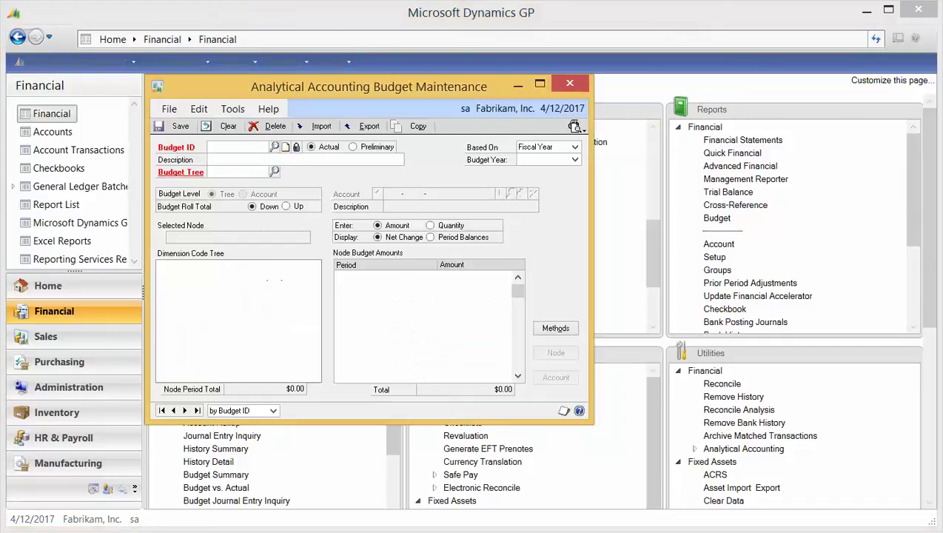
{"action": "type", "text": "AI_2017"}
{"action": "key", "text": "Tab"}
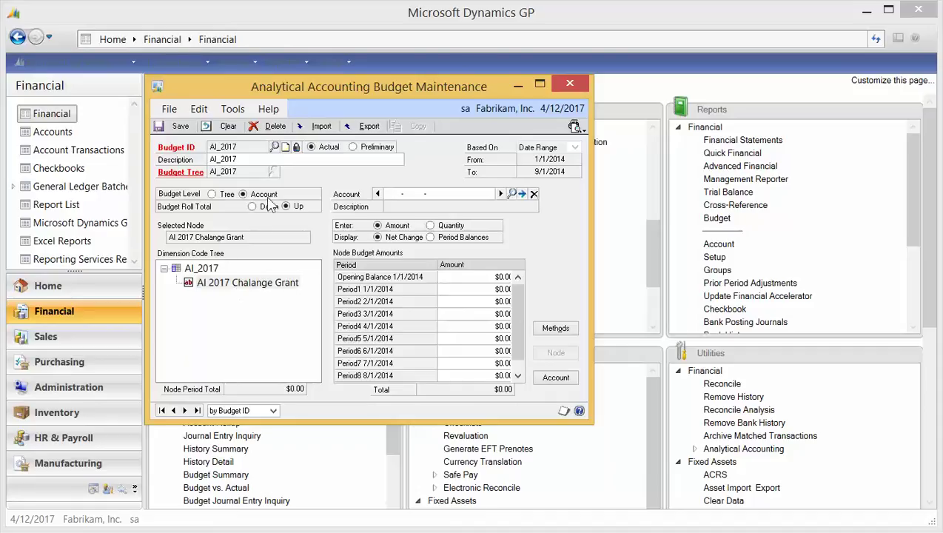
{"action": "left_click", "coordinate": [500, 194]}
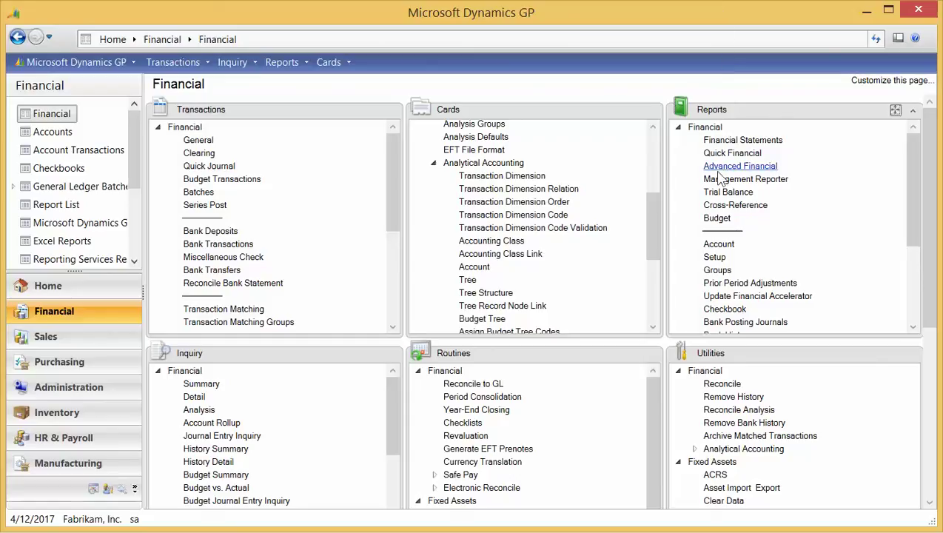
- Review the GRANT accounting class, then bring up the Account Class Link card
{"action": "left_click", "coordinate": [498, 241]}
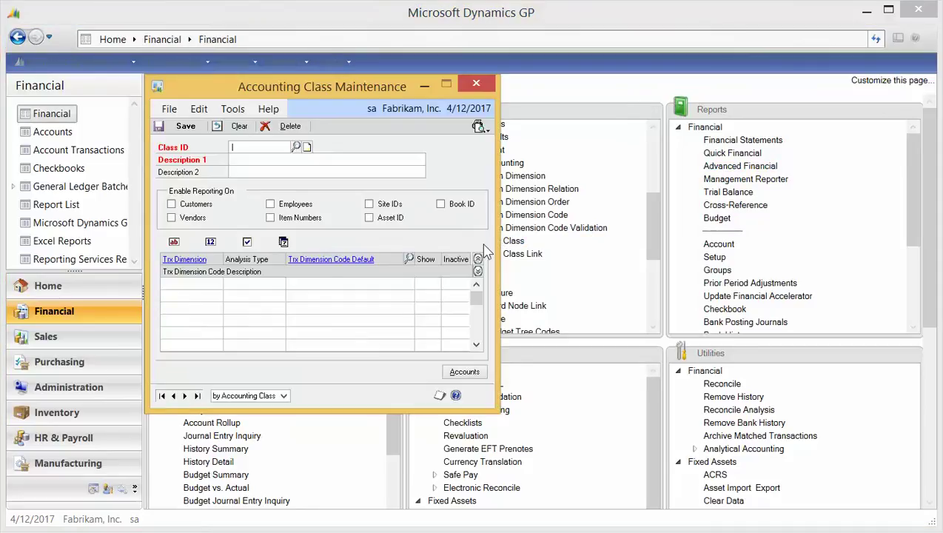
{"action": "left_click", "coordinate": [185, 395]}
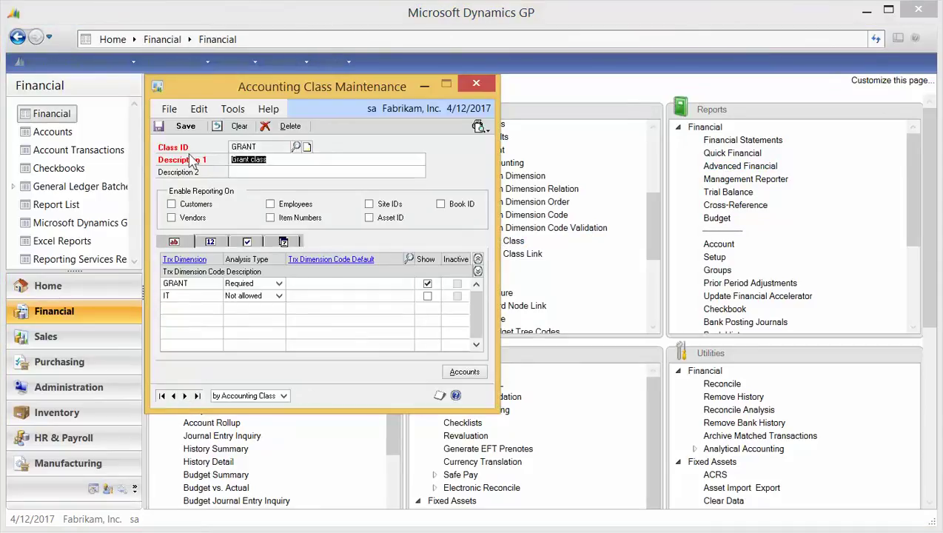
{"action": "left_click_drag", "start_coordinate": [233, 159], "coordinate": [265, 161]}
{"action": "left_click", "coordinate": [476, 84]}
{"action": "left_click", "coordinate": [485, 253]}
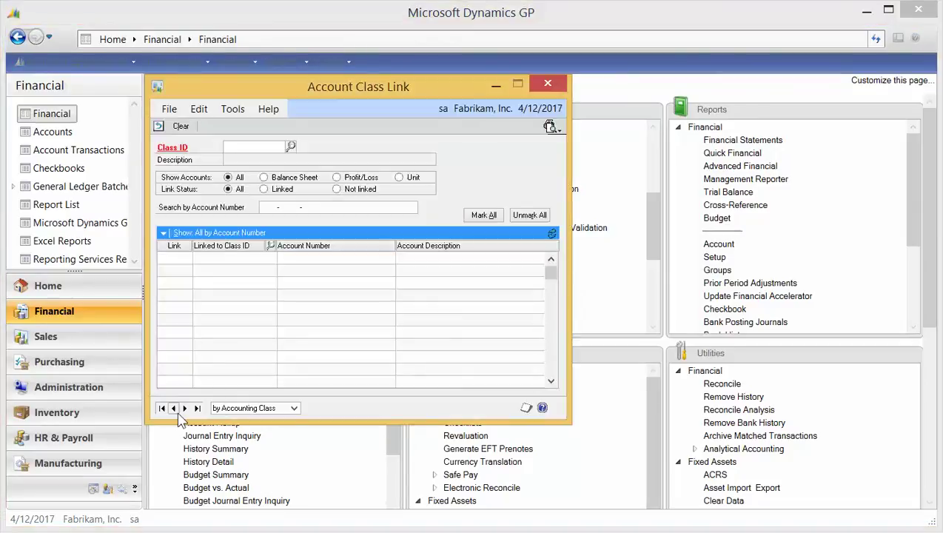
- Load class GRANT and filter to show only its four linked accounts
{"action": "left_click", "coordinate": [185, 408]}
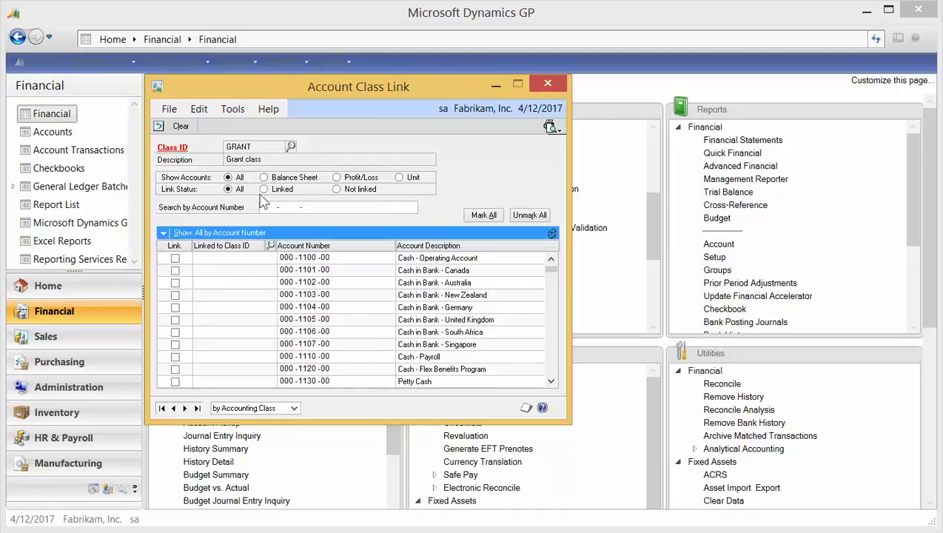
{"action": "left_click", "coordinate": [264, 188]}
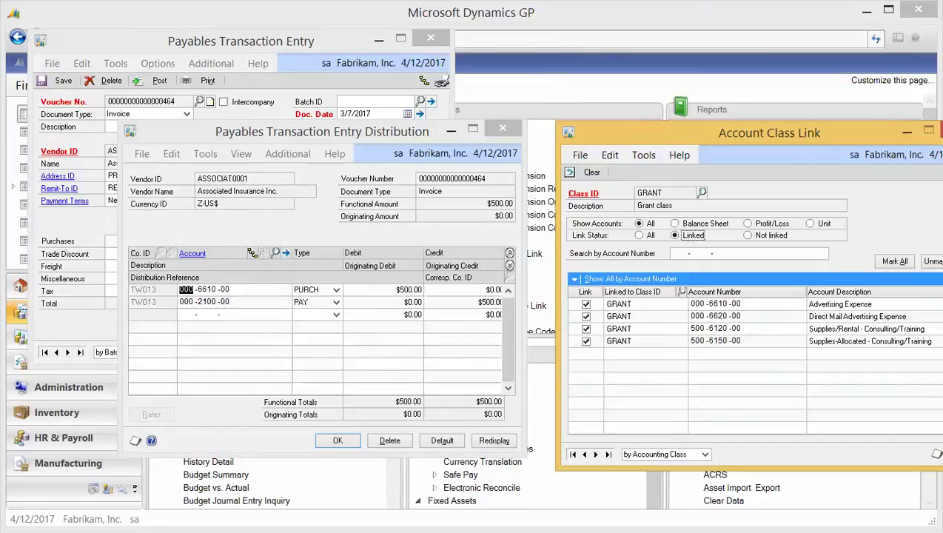
- Open analytical entry for the invoice's $500.00 distribution to 000-6610-00 Advertising Expense
{"action": "left_click", "coordinate": [351, 131]}
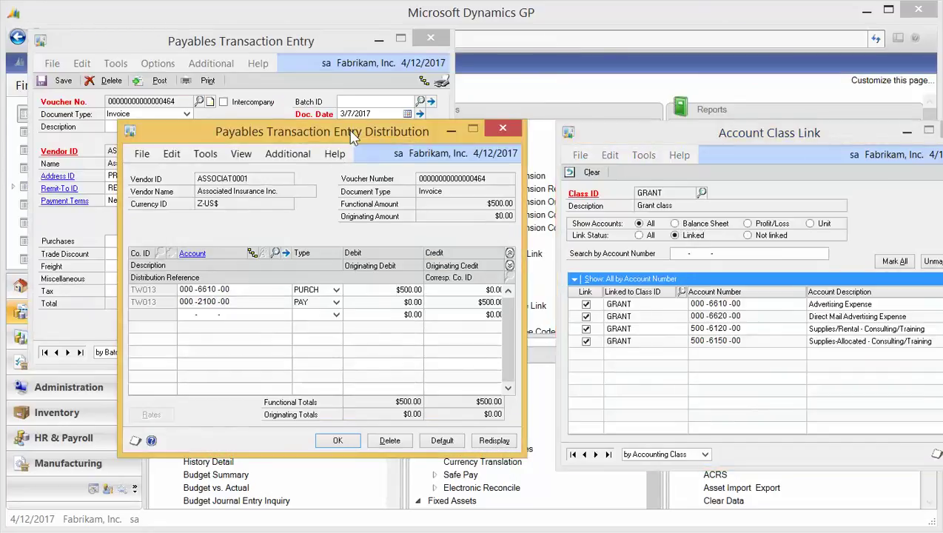
{"action": "left_click", "coordinate": [227, 289]}
{"action": "key", "text": "Tab"}
{"action": "key", "text": "Tab"}
{"action": "key", "text": "Tab"}
{"action": "key", "text": "Tab"}
{"action": "left_click", "coordinate": [175, 290]}
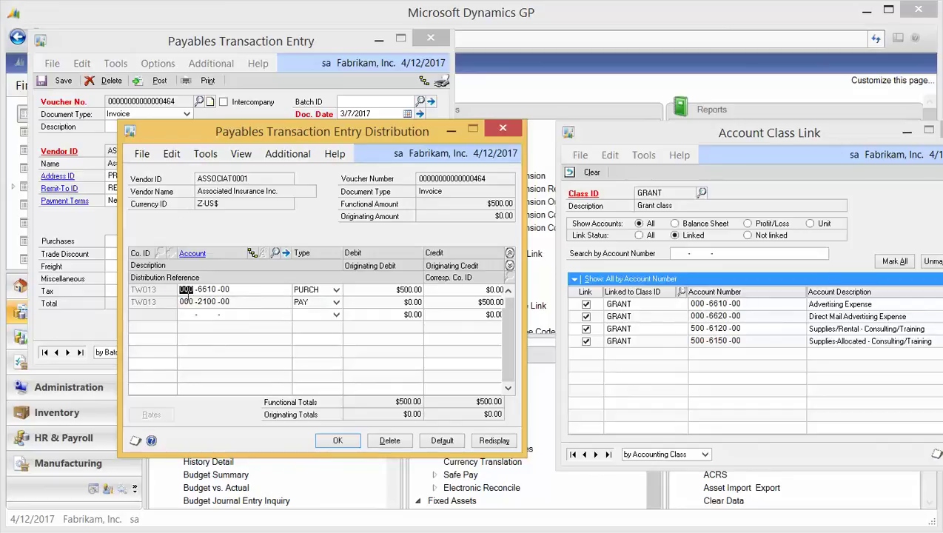
{"action": "left_click", "coordinate": [252, 253]}
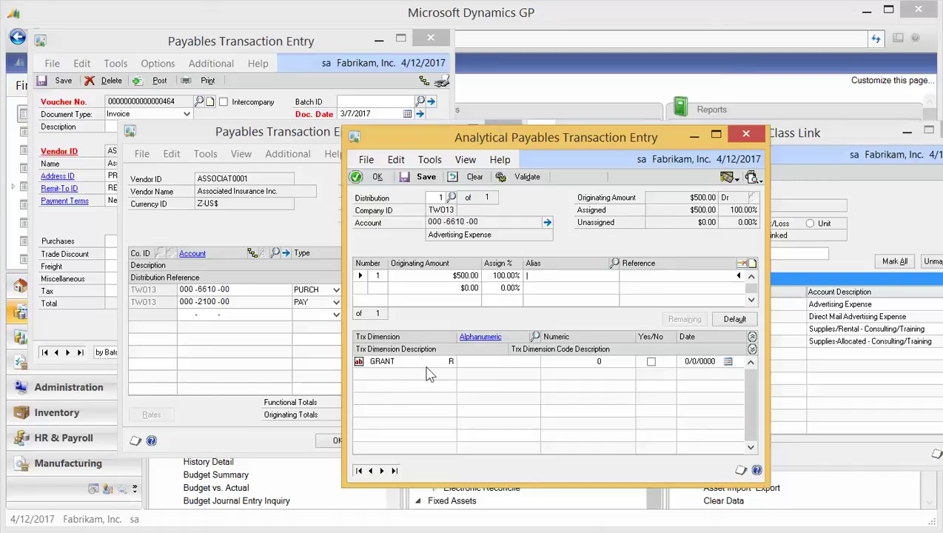
- Assign $250.00 of the distribution to GRANT code AA_FUND_GRANT
{"action": "left_click", "coordinate": [458, 275]}
{"action": "type", "text": "250"}
{"action": "left_click", "coordinate": [536, 337]}
{"action": "double_click", "coordinate": [342, 266]}
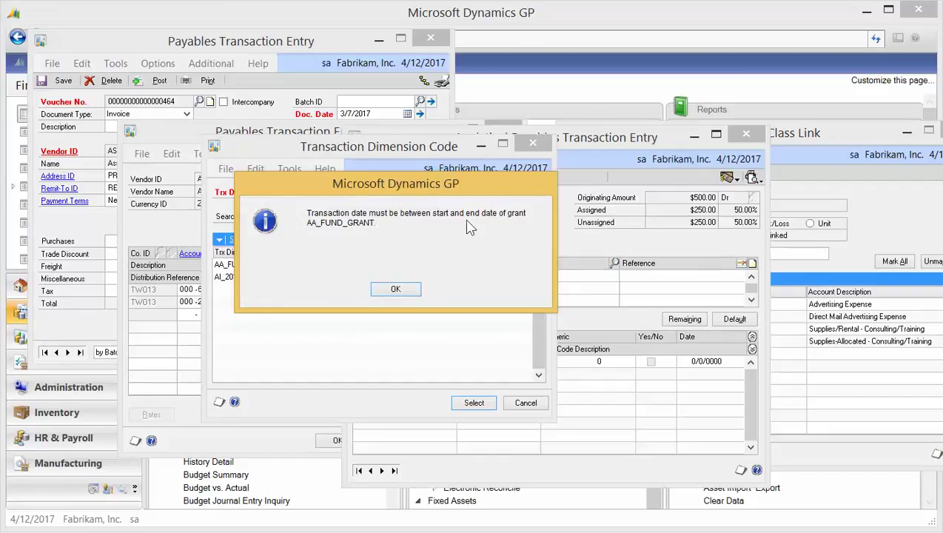
- Dismiss the date warning and recode the first assignment to AI_2017_CHAL
{"action": "left_click", "coordinate": [411, 293]}
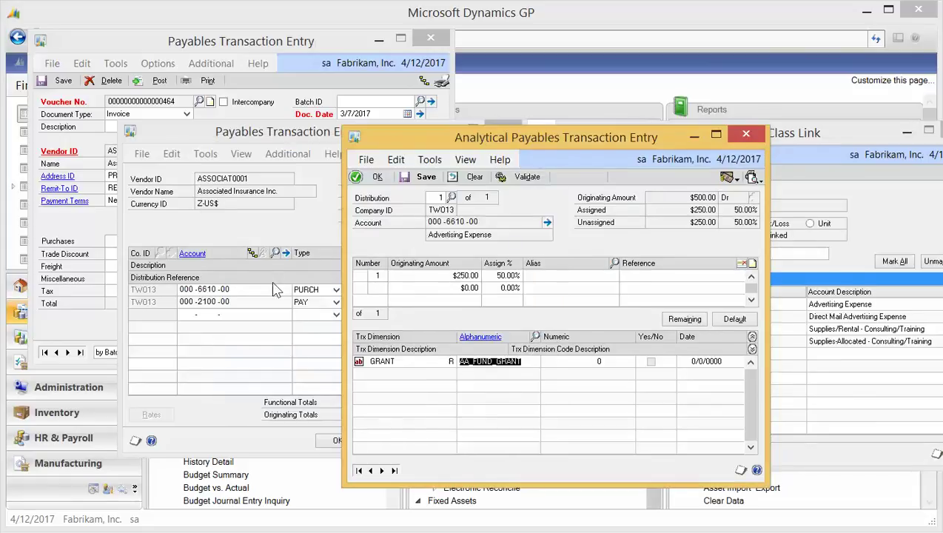
{"action": "left_click", "coordinate": [535, 336]}
{"action": "double_click", "coordinate": [244, 277]}
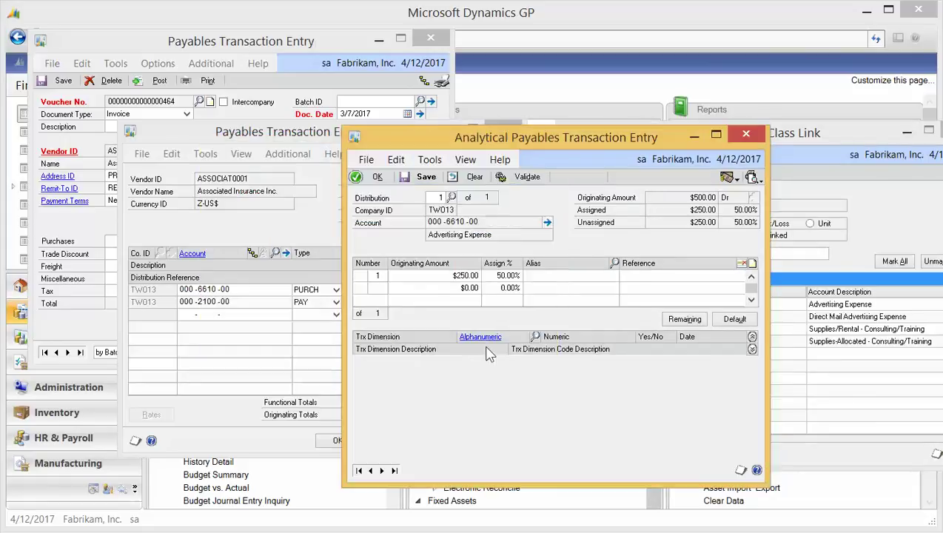
- Add a second $250.00 assignment, fully assigning $500.00, and select its GRANT code cell
{"action": "left_click", "coordinate": [453, 288]}
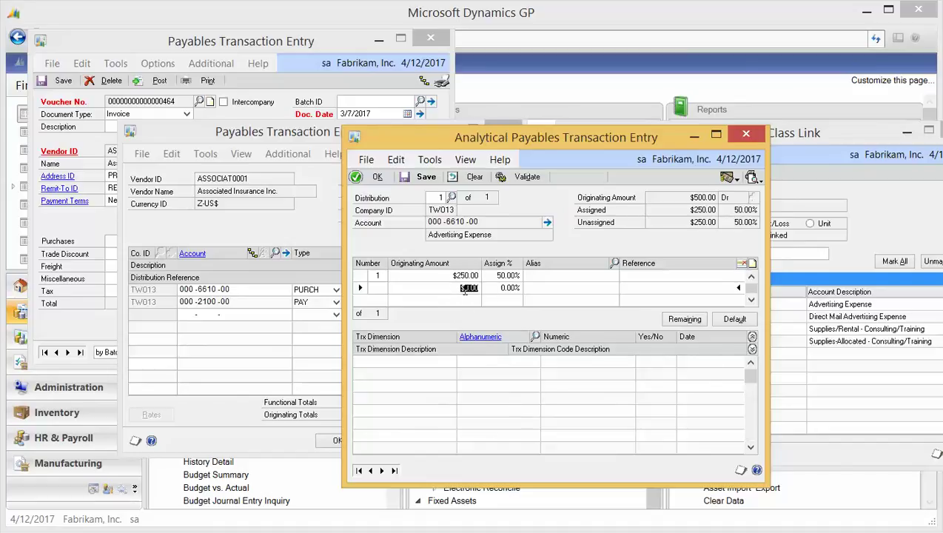
{"action": "type", "text": "250"}
{"action": "key", "text": "Tab"}
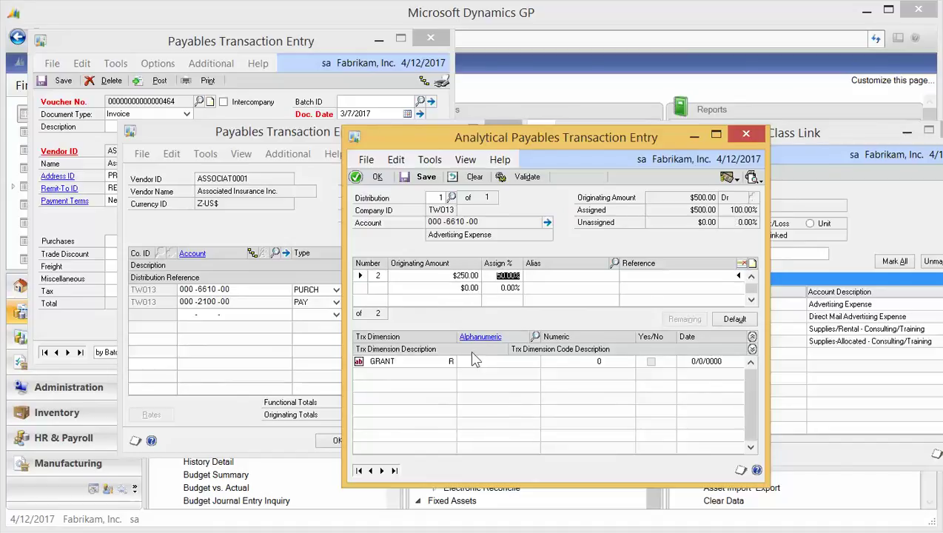
{"action": "left_click", "coordinate": [472, 360]}
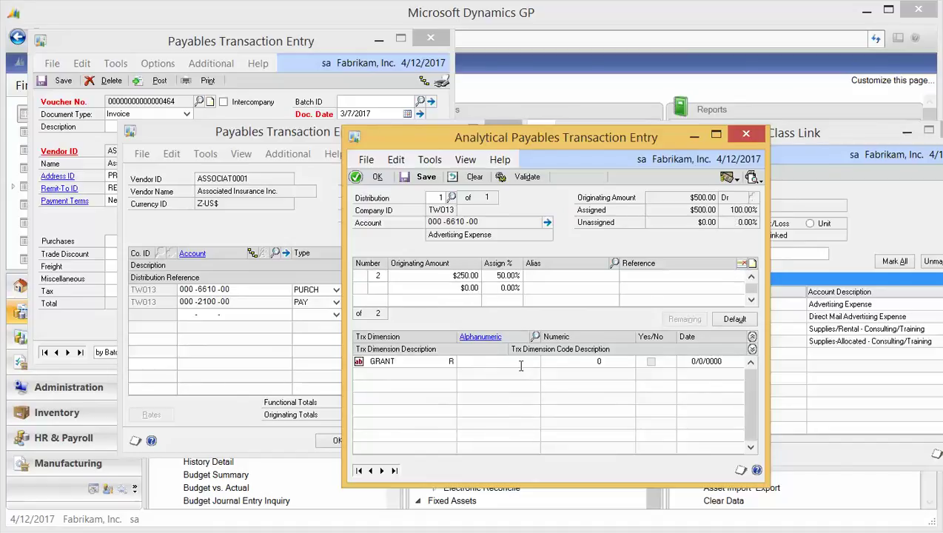